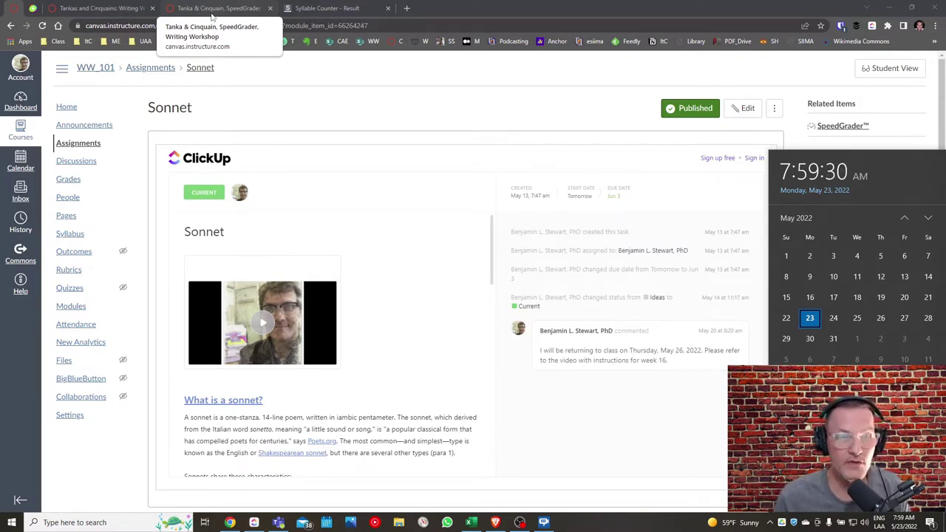
In Teams, open the General channel's Files and peek into the Week 7 folder before returning.
click(277, 523)
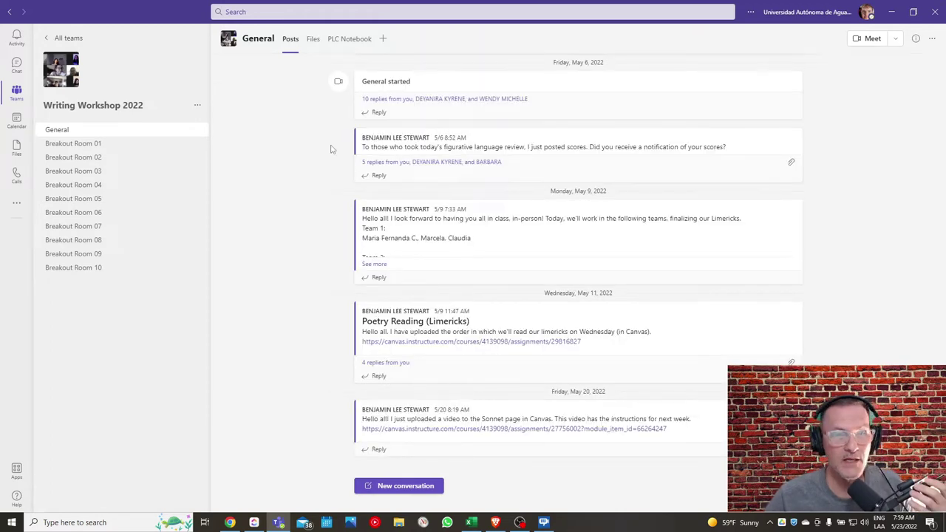
click(313, 41)
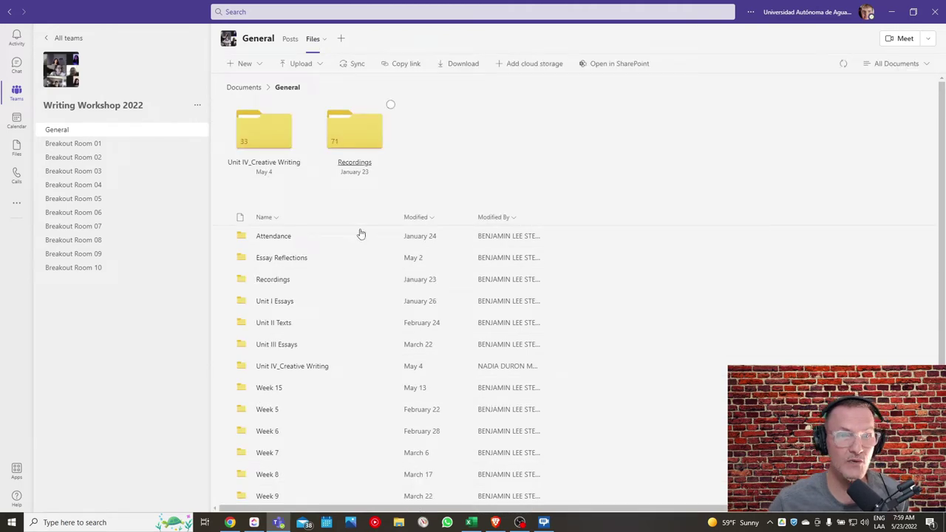
scroll(268, 371, down, 1)
click(268, 371)
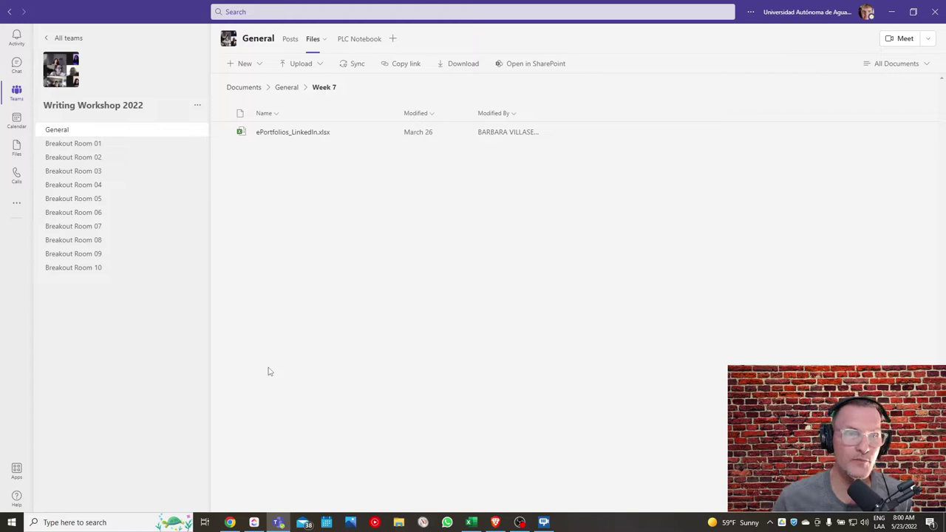
key(alt+Left)
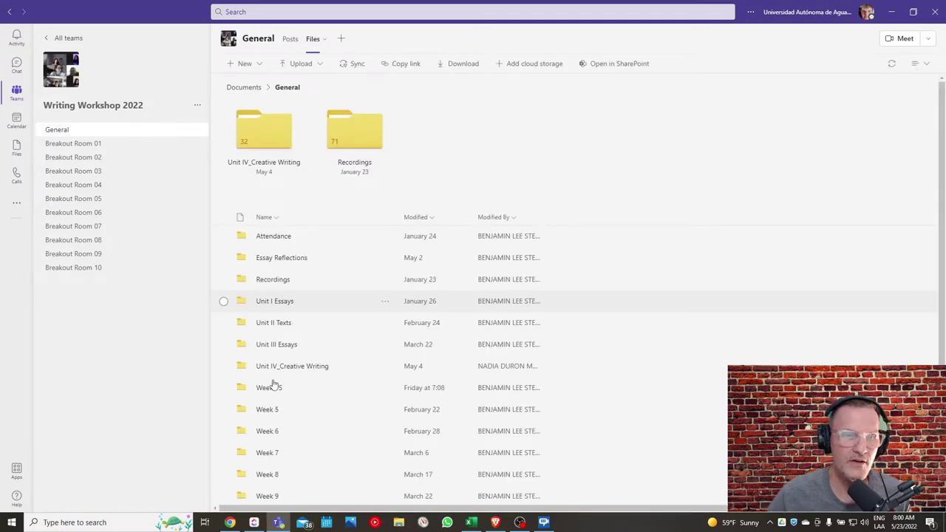
scroll(448, 352, down, 1)
Browse the Week 15 folder's Cinquains subfolder, then return to Week 15.
click(447, 347)
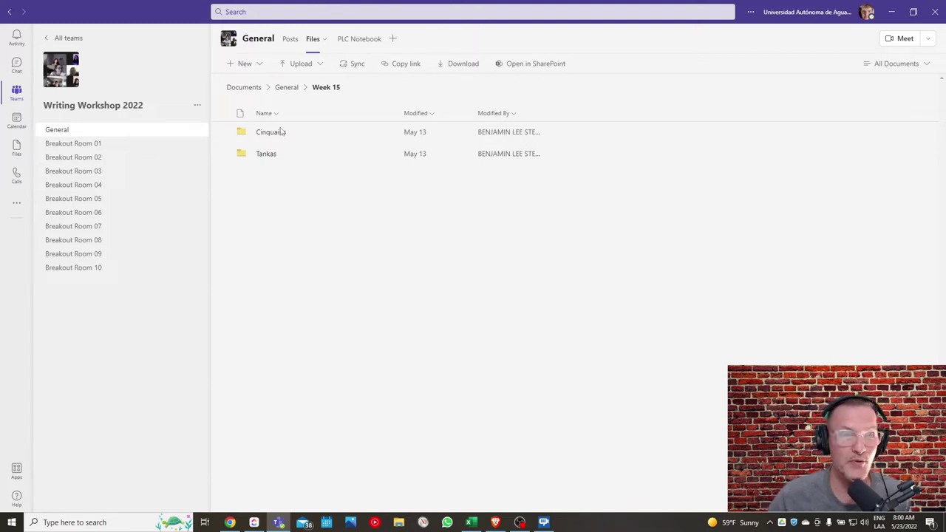
click(282, 132)
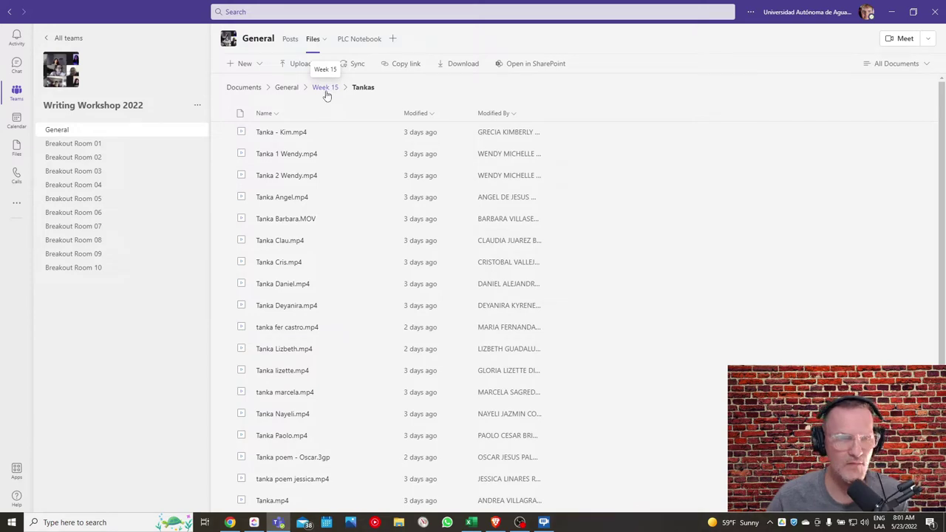
click(326, 88)
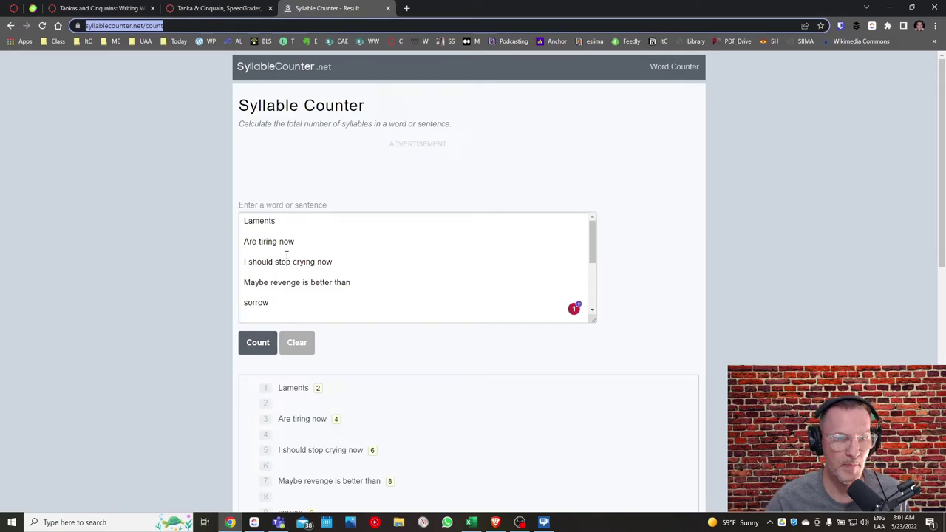
Scroll through SyllableCounter.net's per-line syllable counts and the poem's 44-syllable total.
click(287, 255)
scroll(287, 255, down, 1)
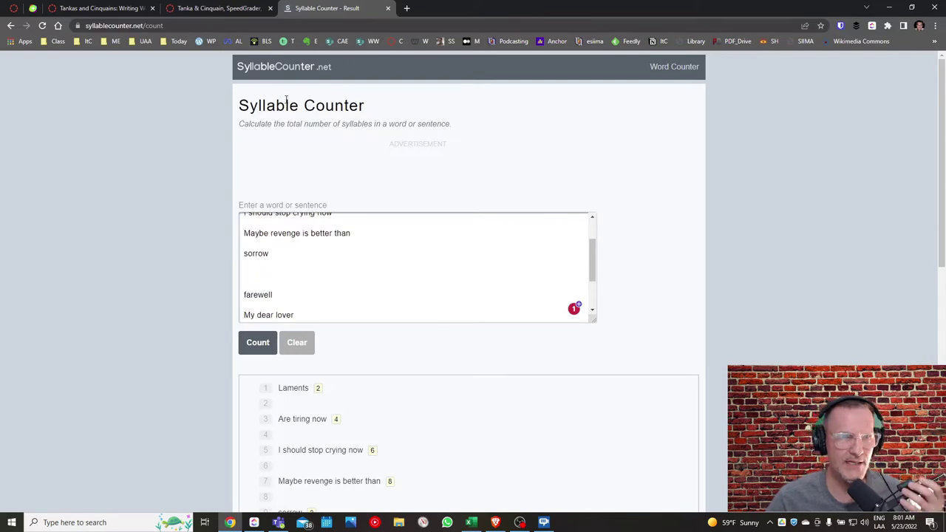
scroll(283, 151, down, 1)
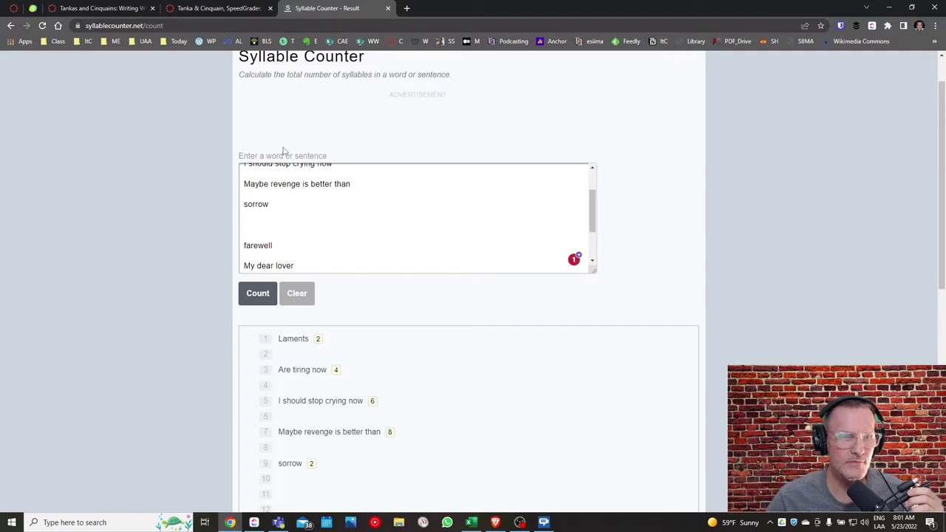
scroll(394, 317, down, 5)
scroll(376, 291, up, 3)
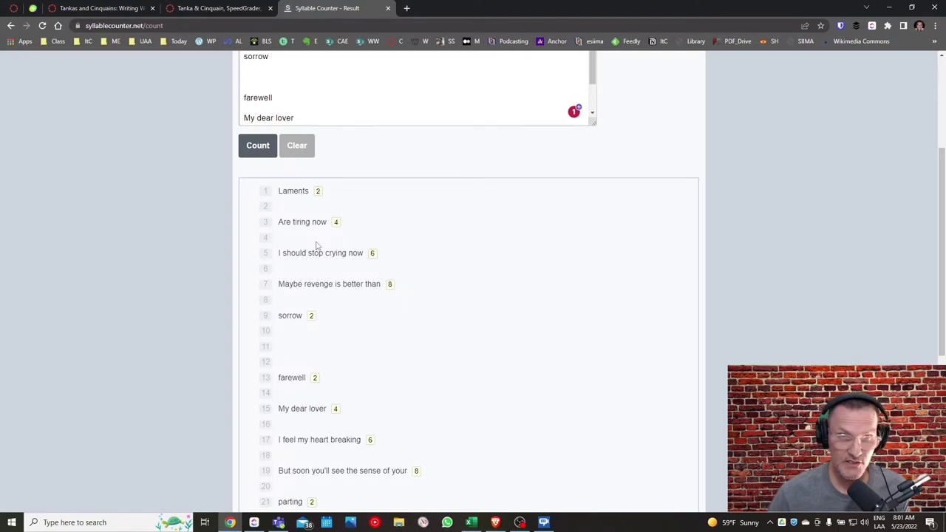
scroll(316, 246, up, 3)
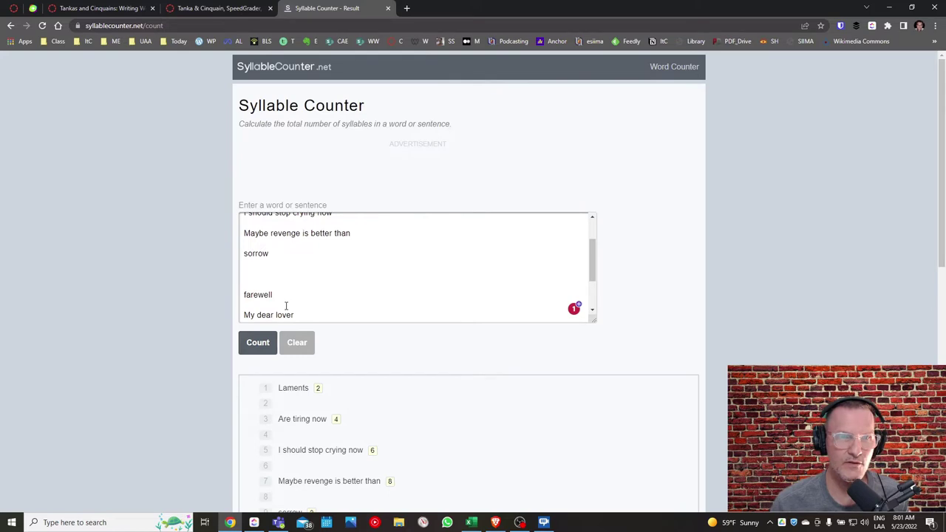
scroll(286, 305, down, 1)
scroll(339, 276, down, 3)
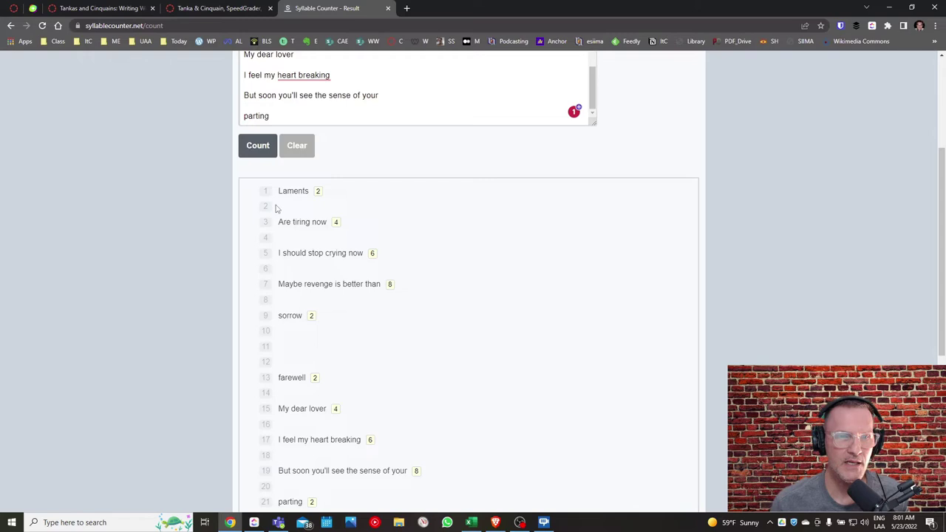
scroll(444, 385, down, 1)
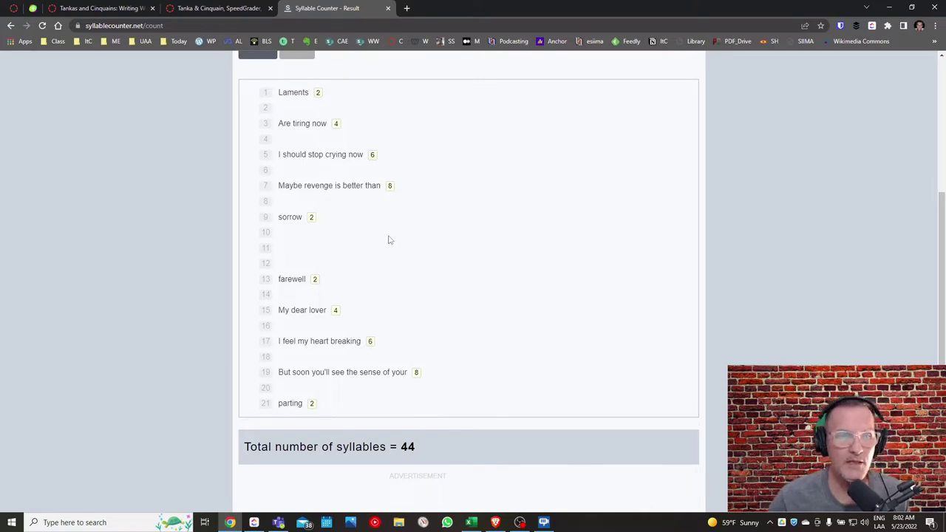
scroll(391, 239, up, 2)
scroll(394, 236, up, 1)
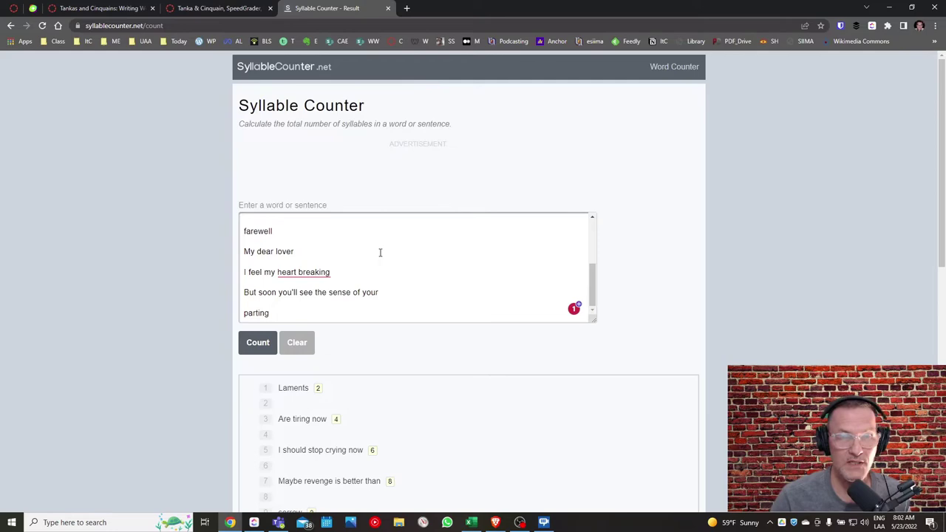
scroll(380, 253, down, 7)
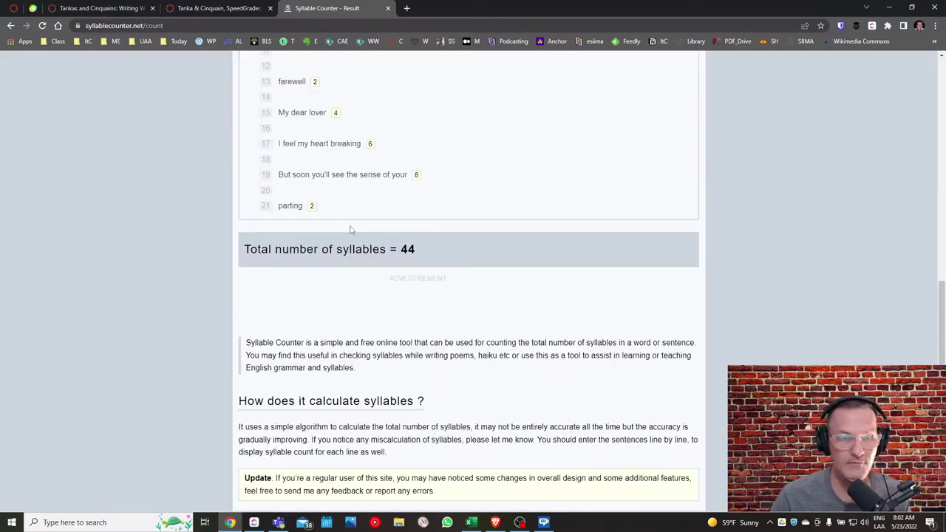
scroll(348, 228, up, 5)
Check the Tanka & Cinquain SpeedGrader, return to the syllable results, then minimize Chrome to Teams.
click(221, 8)
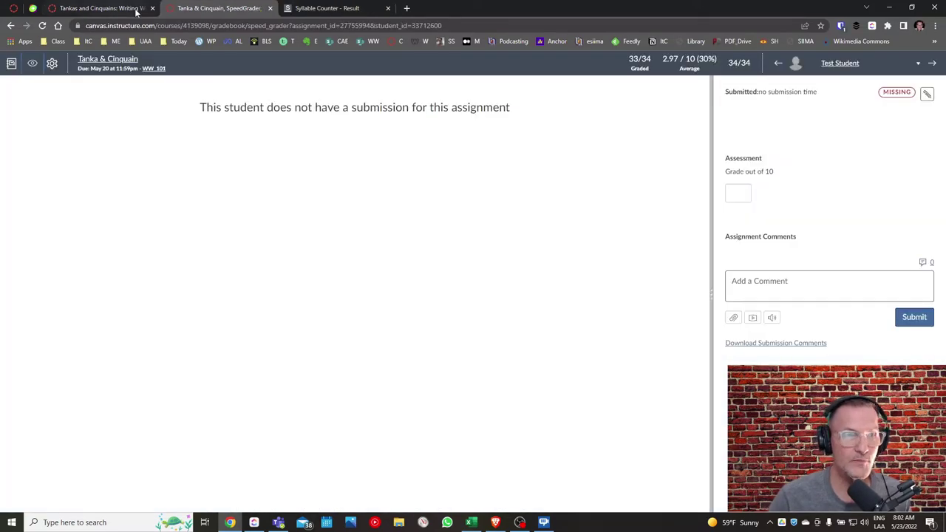
click(325, 9)
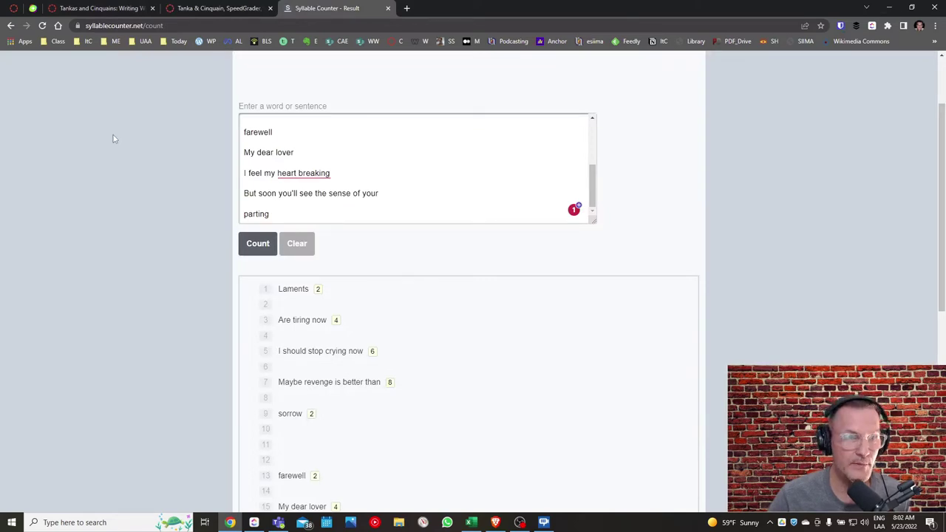
click(890, 8)
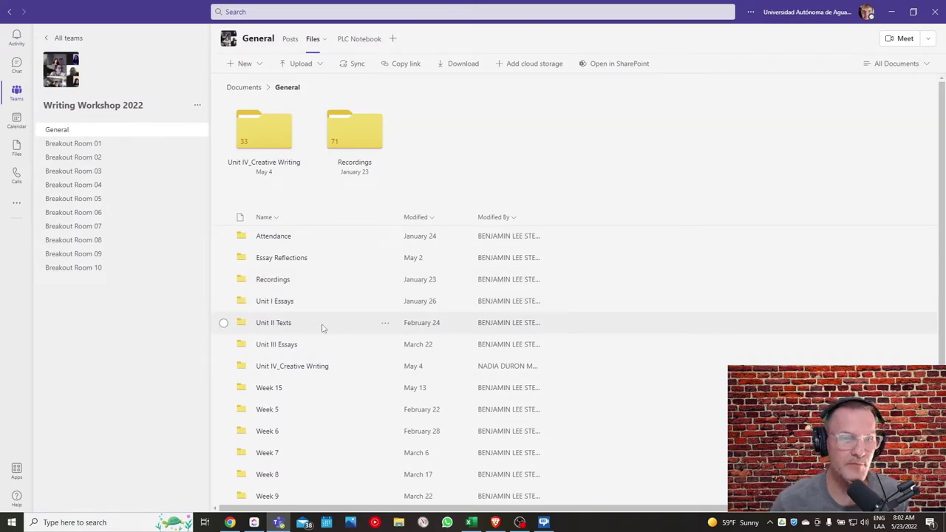
Open Poetry Table.xlsx from the Unit IV_Creative Writing folder in Excel.
click(273, 133)
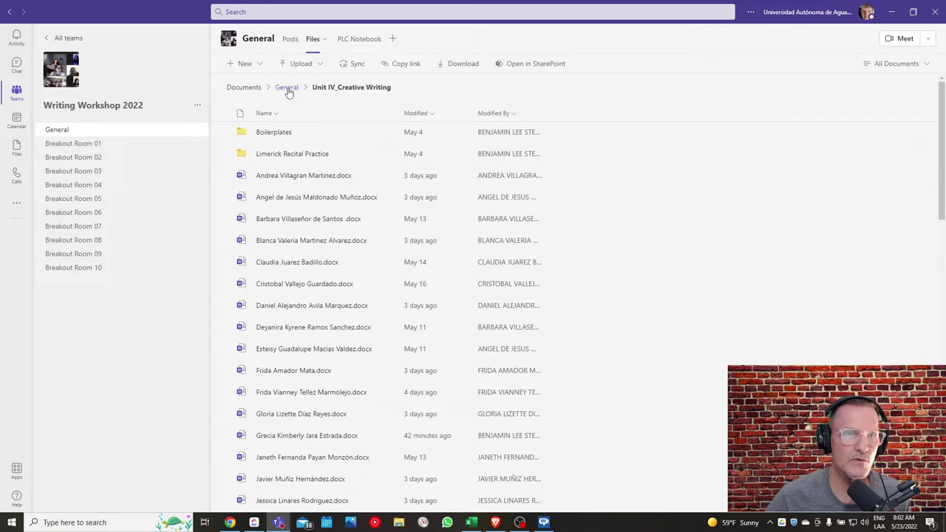
click(287, 88)
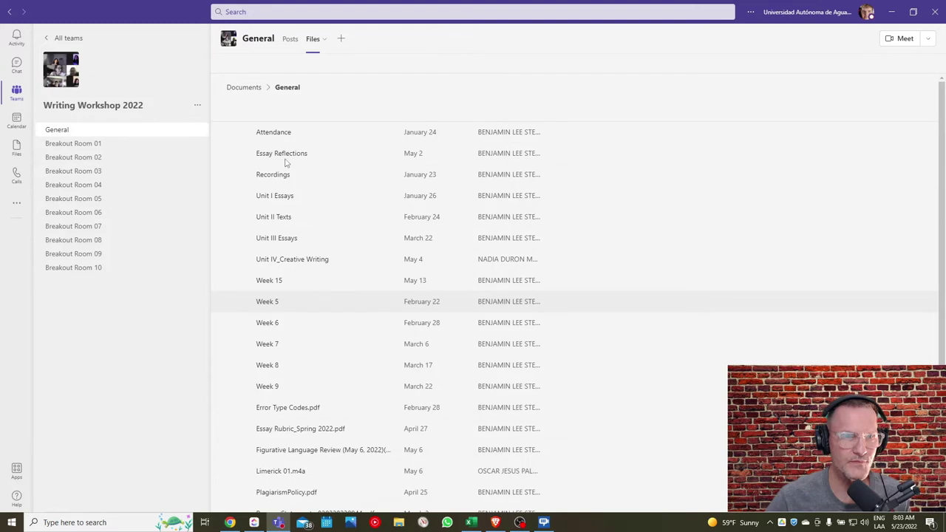
click(286, 156)
scroll(285, 397, down, 10)
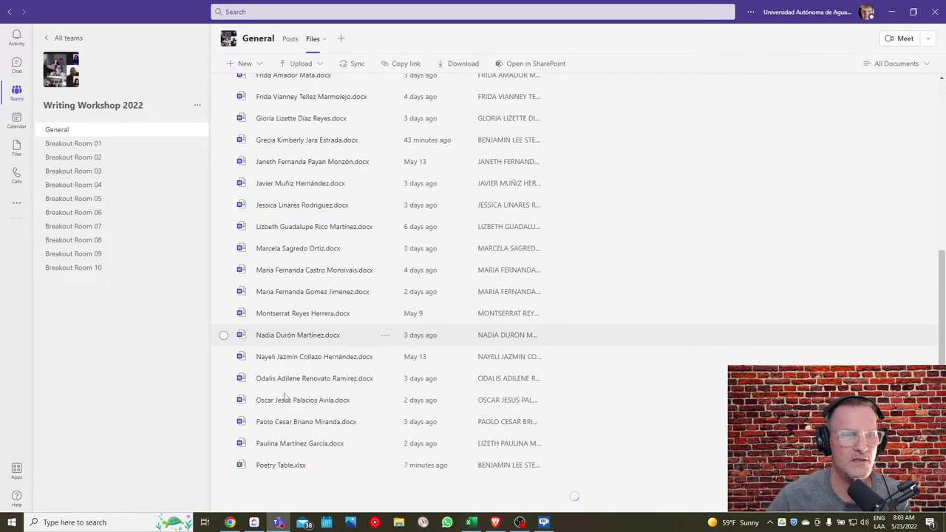
key(alt+Tab)
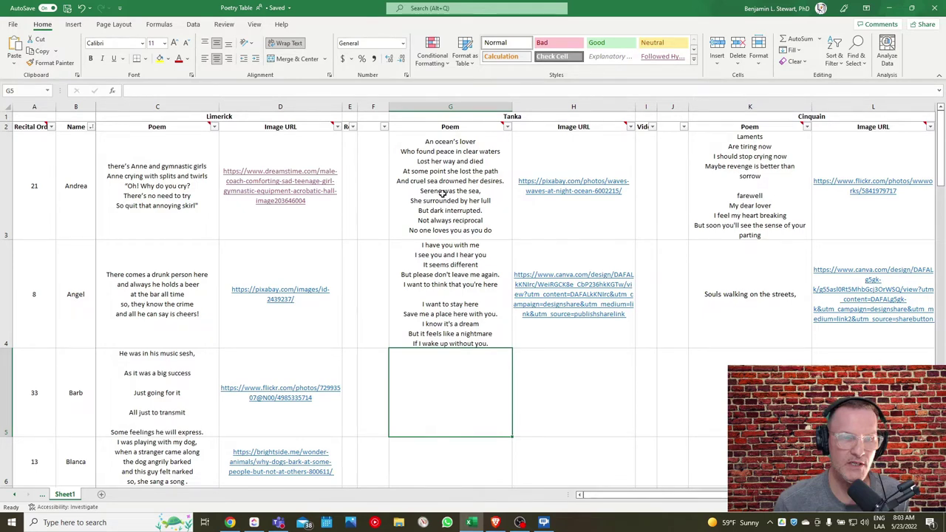
Insert a hyperlink displayed as 'Link' into the empty Tanka poem cell G7.
scroll(572, 304, down, 6)
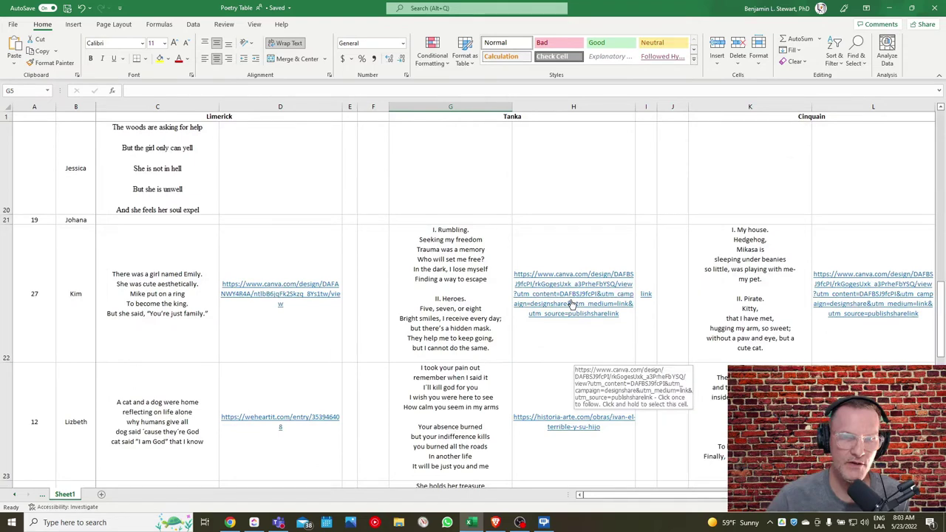
scroll(571, 304, up, 6)
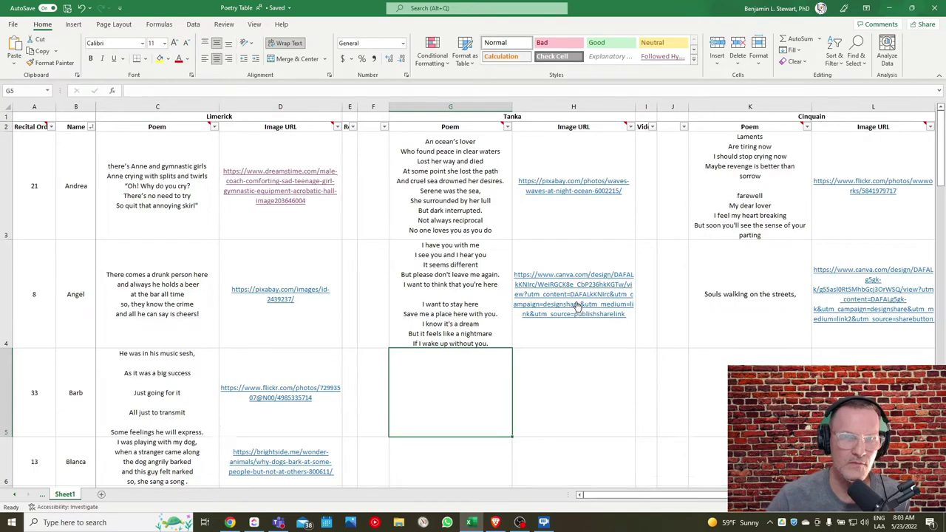
scroll(298, 334, down, 2)
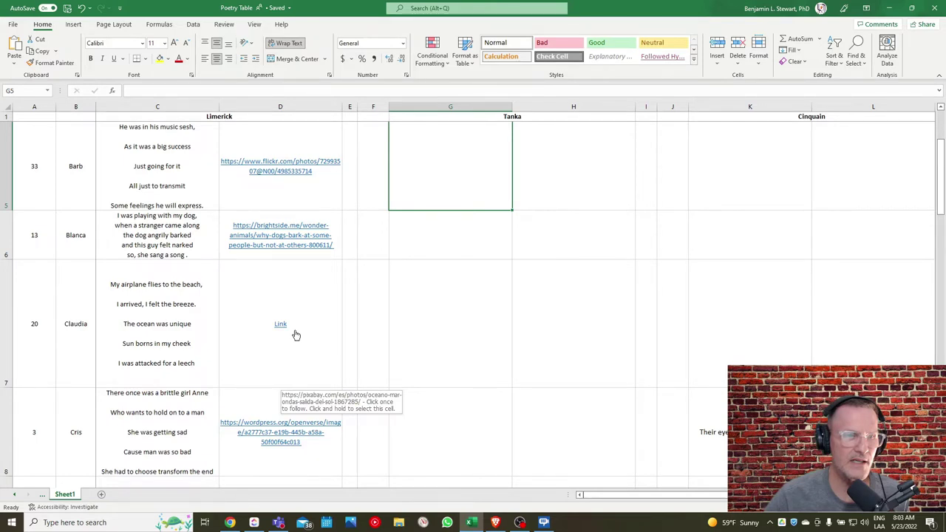
click(431, 321)
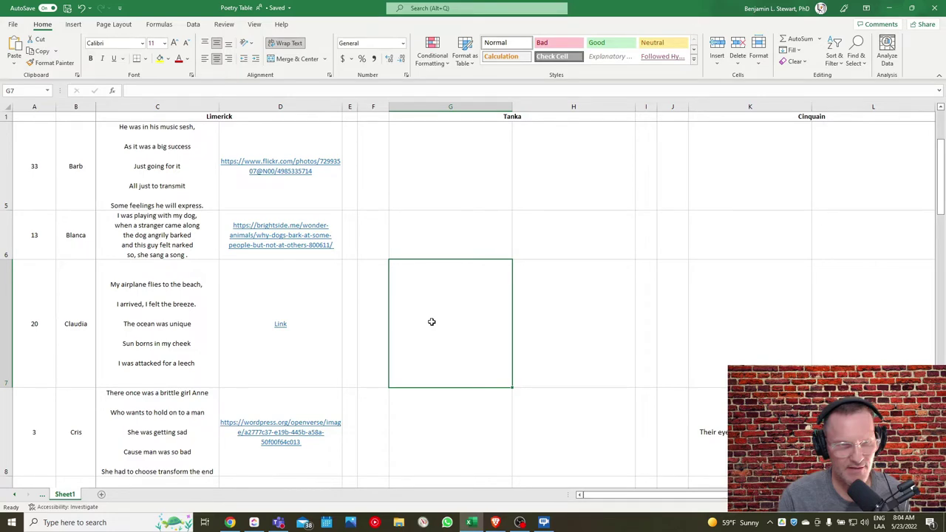
key(alt+n)
key(i)
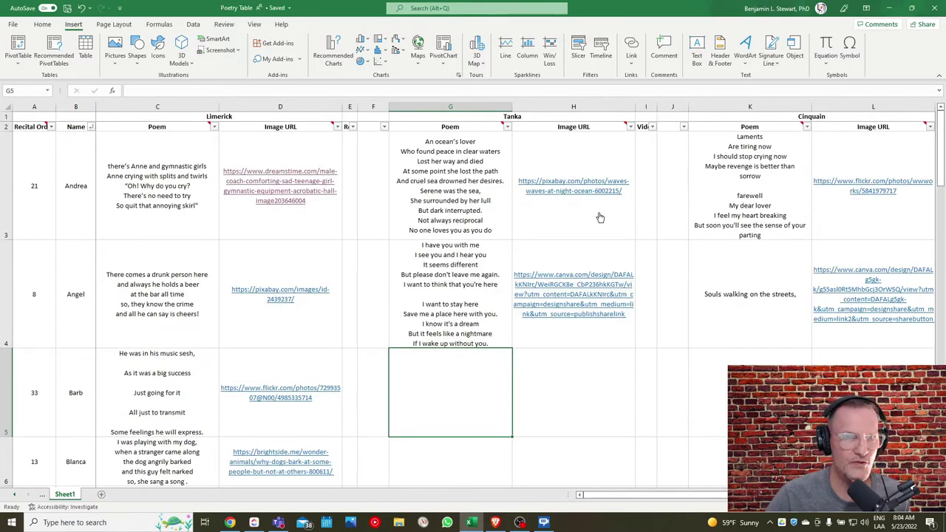
scroll(449, 326, down, 2)
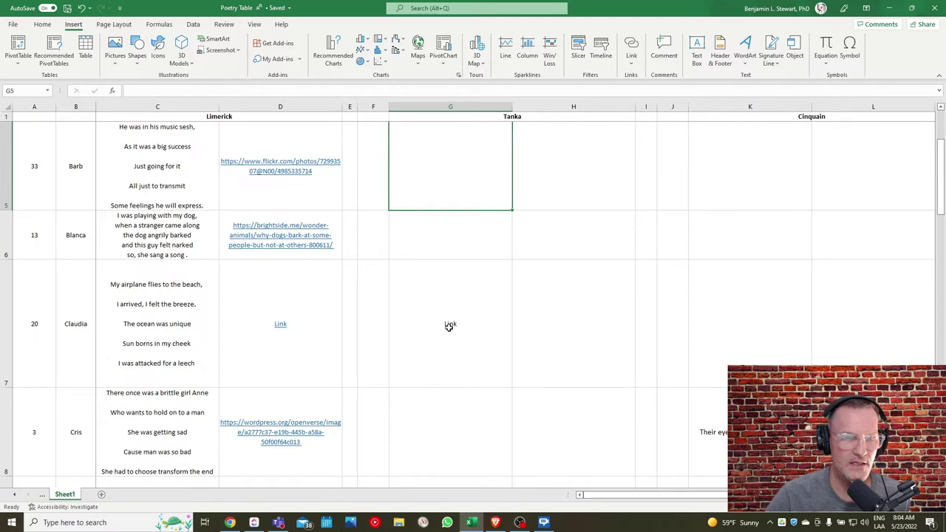
scroll(449, 326, up, 2)
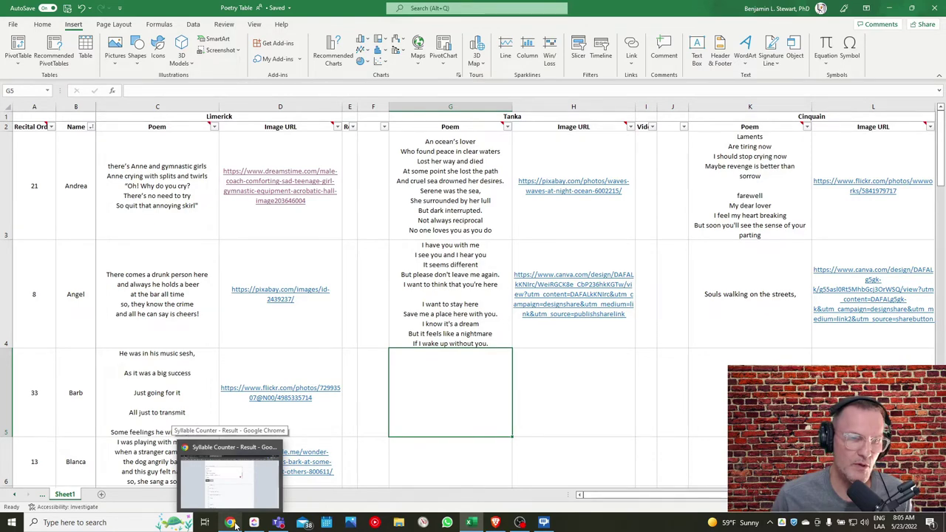
Search for 'rhyming website' in a new Chrome tab.
click(233, 524)
key(ctrl+t)
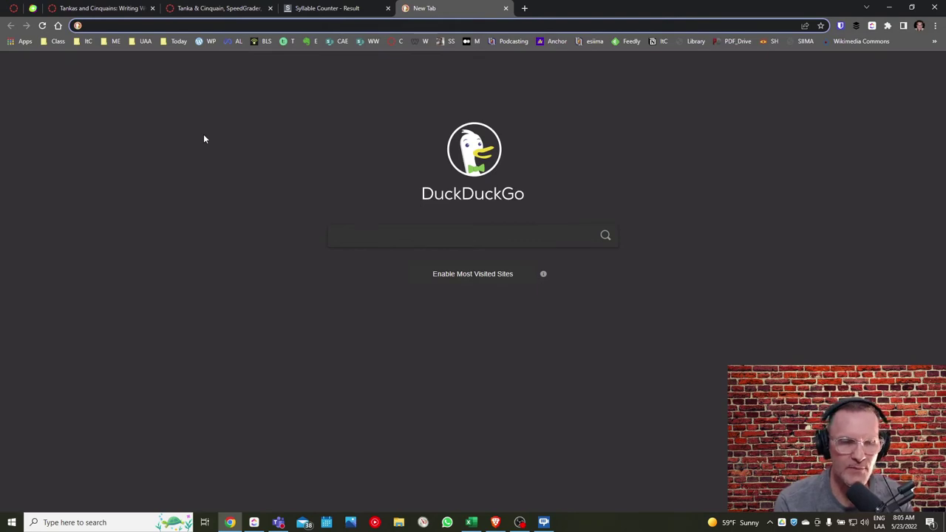
text(rhyming website)
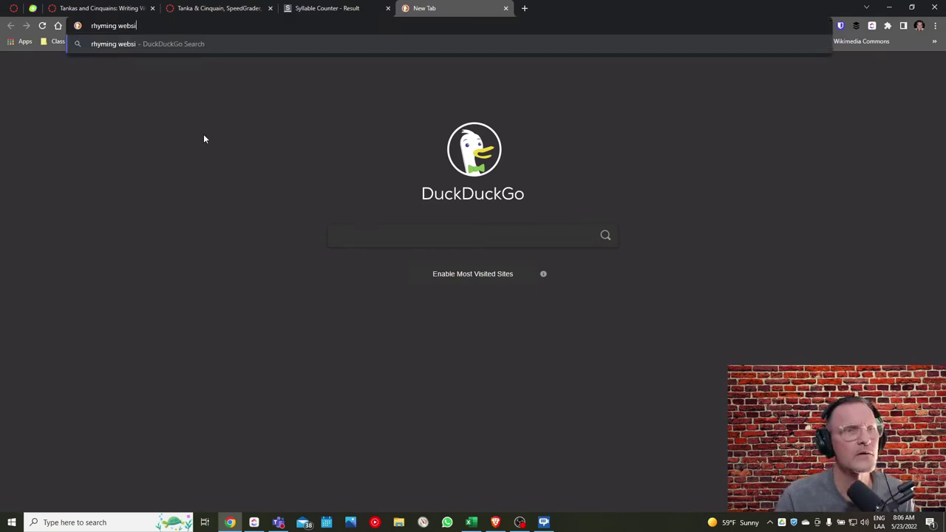
key(Return)
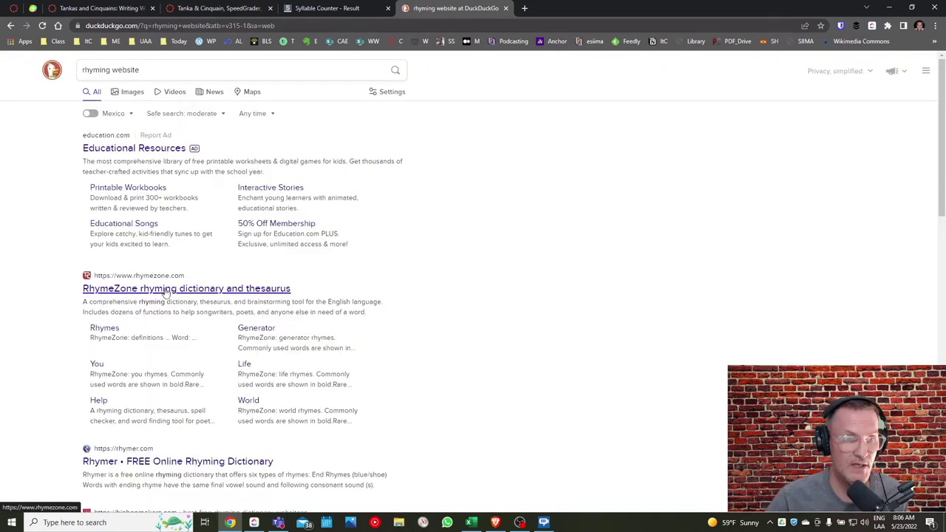
On RhymeZone, look up rhymes for 'pat' and browse the 760 results.
click(166, 289)
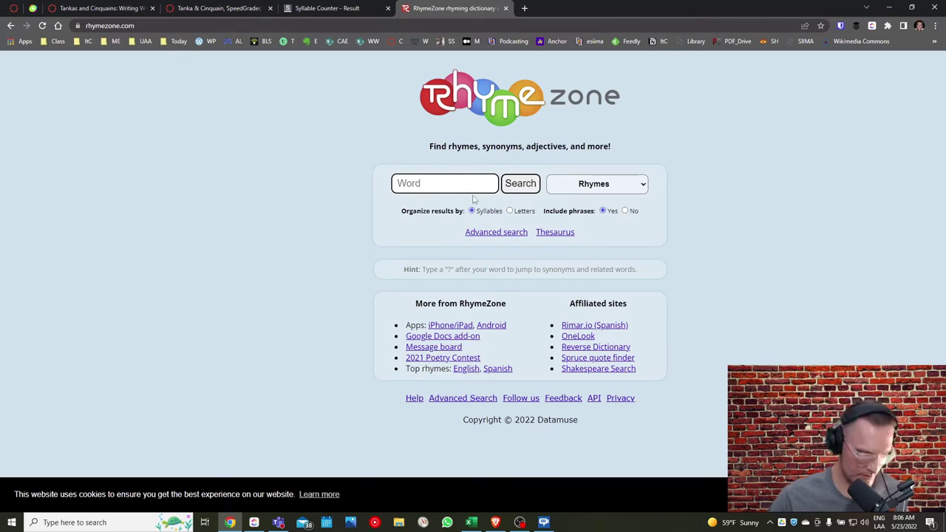
text(pat)
key(Return)
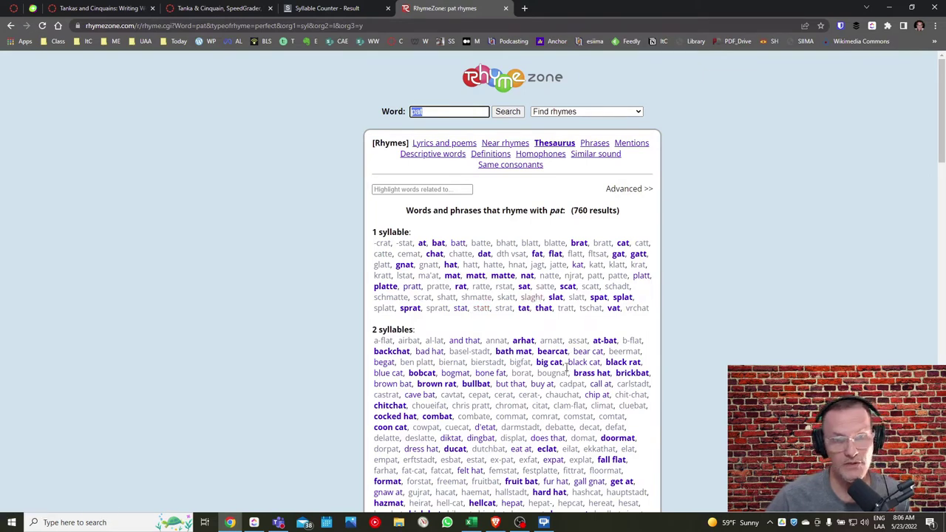
scroll(566, 368, down, 1)
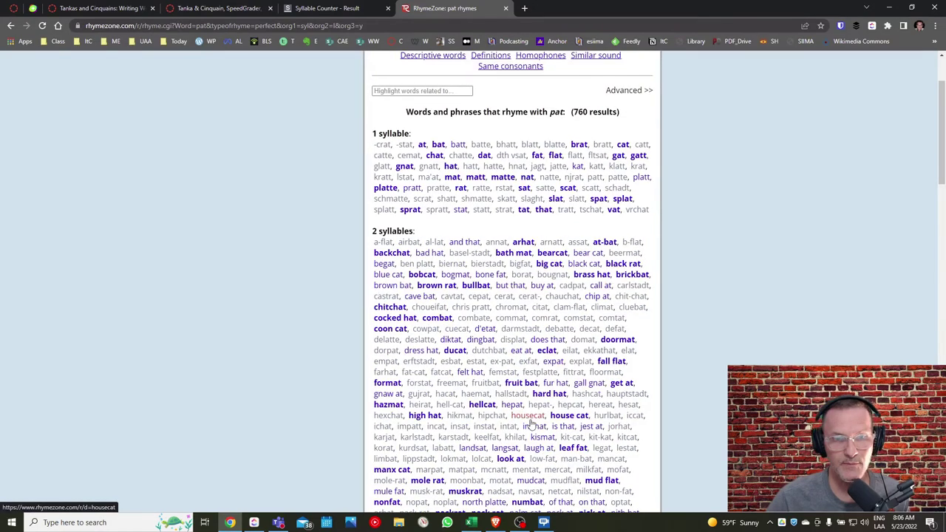
scroll(531, 423, up, 1)
double_click(426, 113)
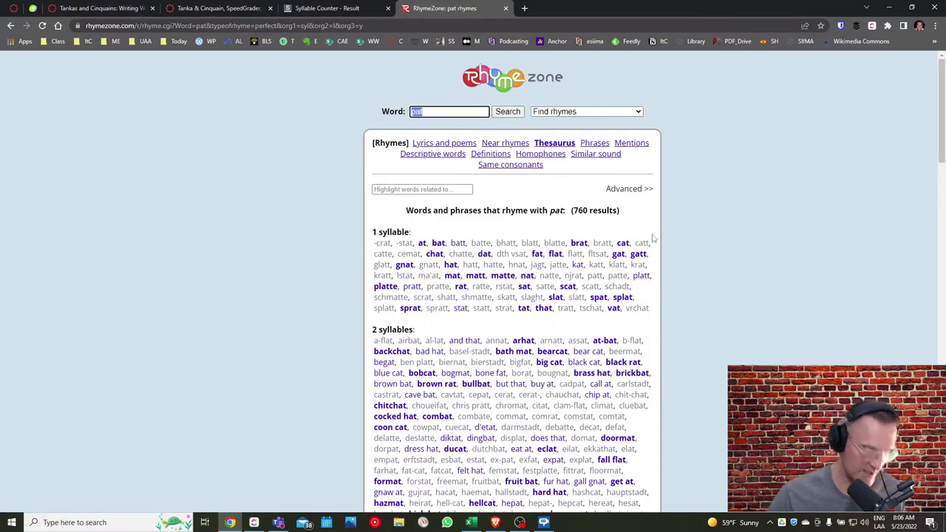
key(ctrl+t)
Look up 'pat' in The Free Dictionary with '!d pat', play its pronunciation, then close the tab.
text(ld)
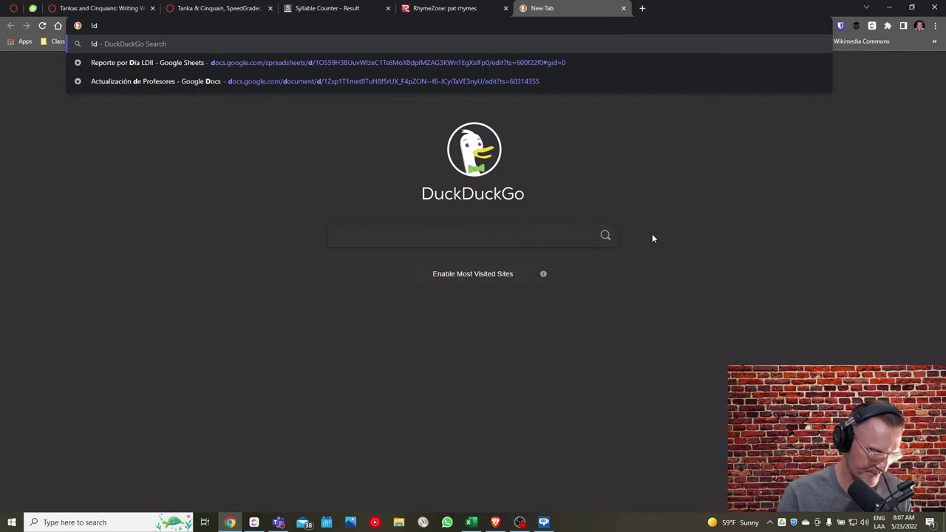
text( pat)
key(Return)
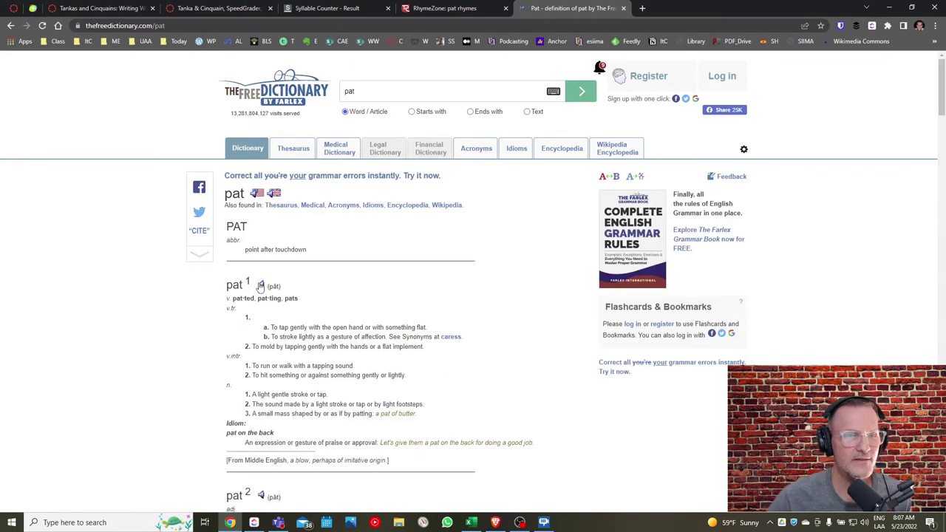
click(260, 286)
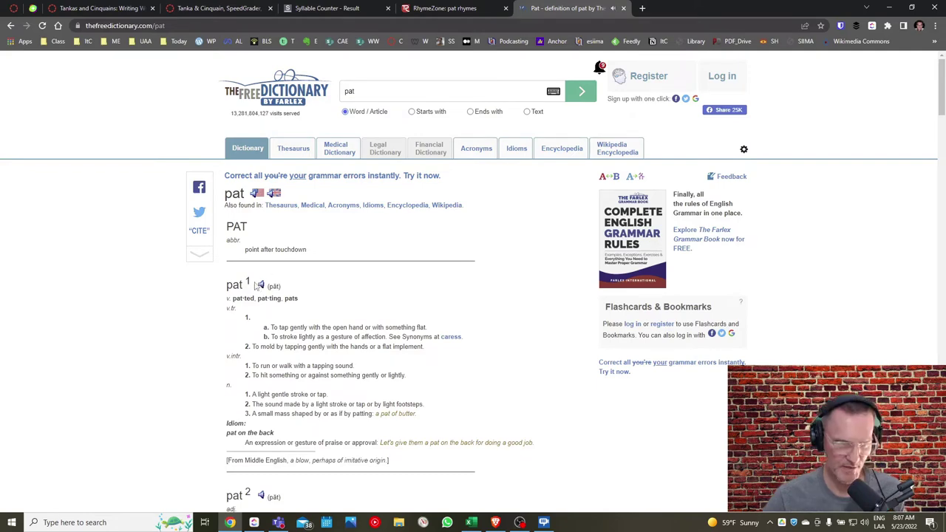
scroll(269, 187, down, 1)
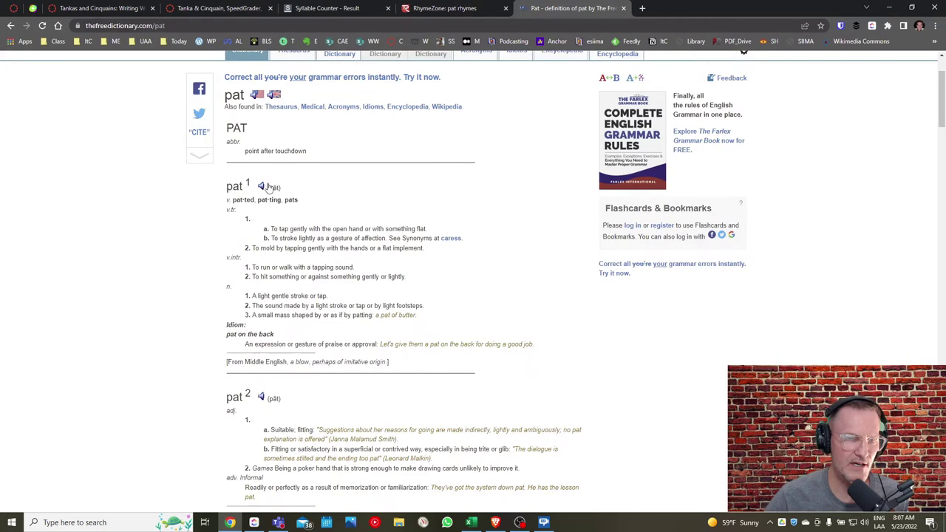
scroll(269, 187, up, 1)
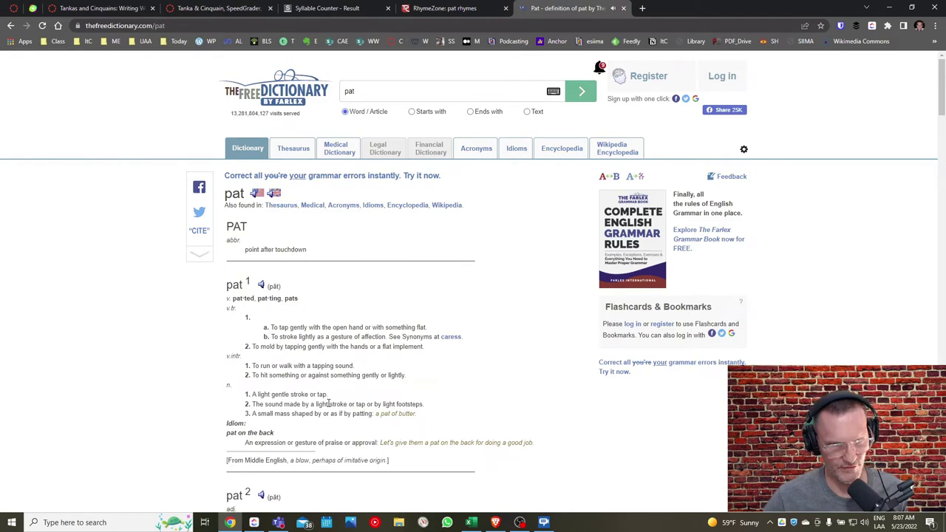
key(ctrl+w)
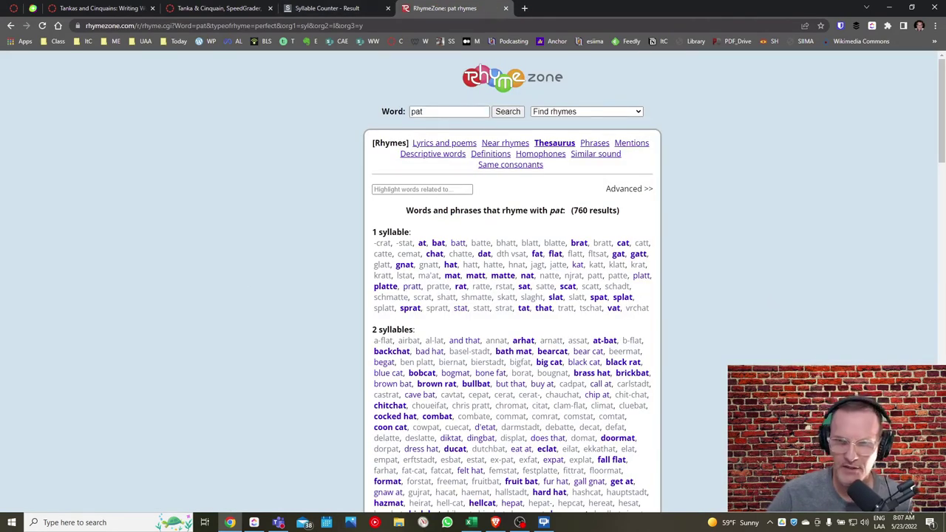
click(906, 524)
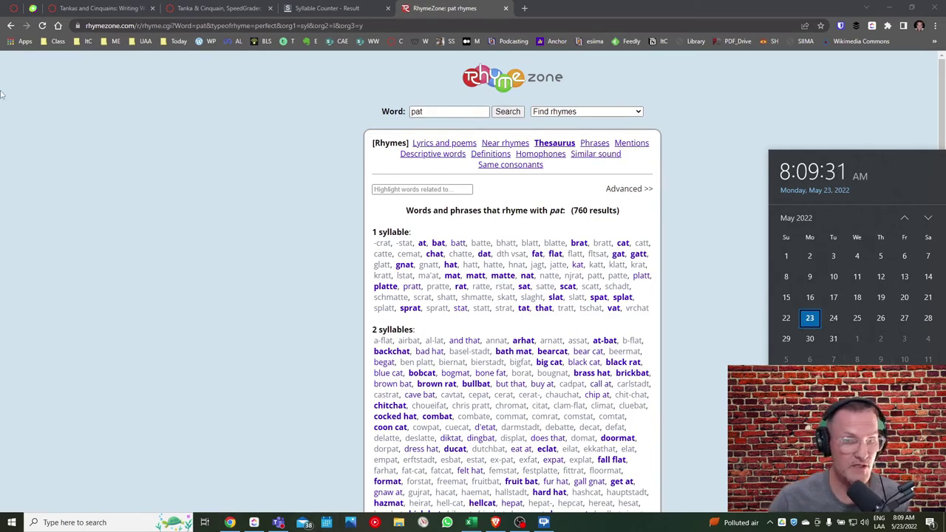
Review the Canvas Sonnet assignment on fourteen lines, rhyme scheme and iambic pentameter, then return to Teams.
click(11, 10)
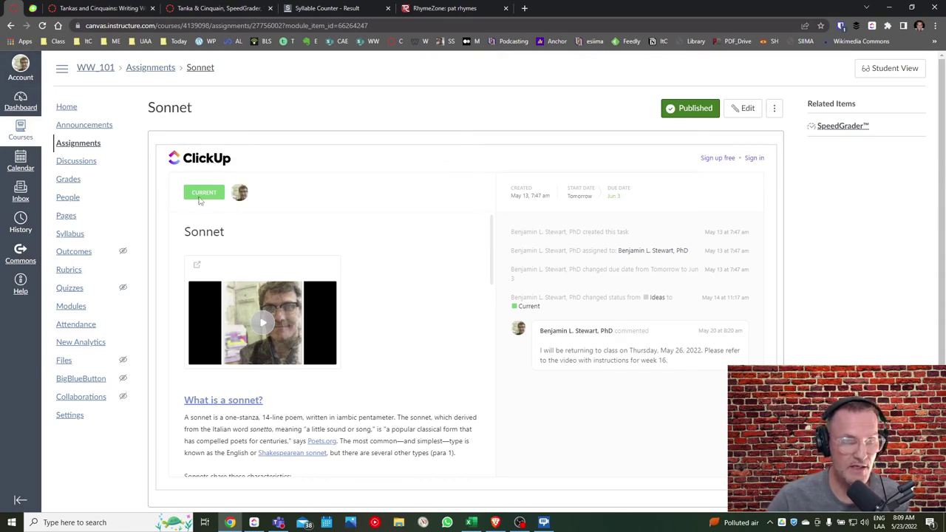
scroll(297, 321, down, 3)
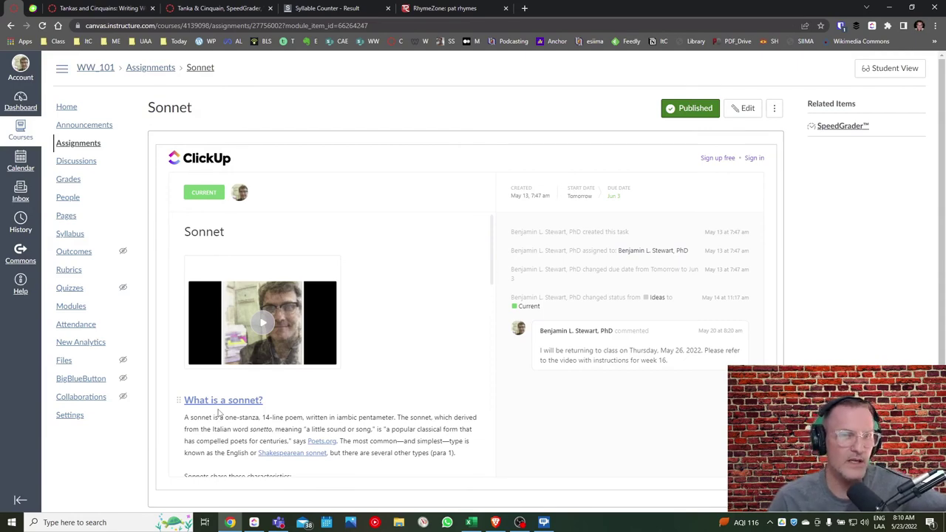
scroll(218, 412, down, 3)
scroll(248, 289, up, 2)
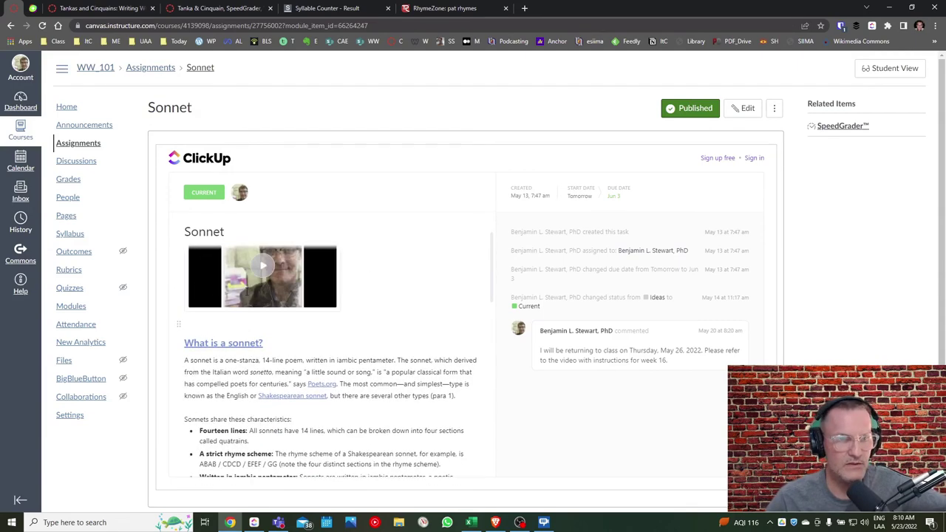
scroll(238, 355, down, 1)
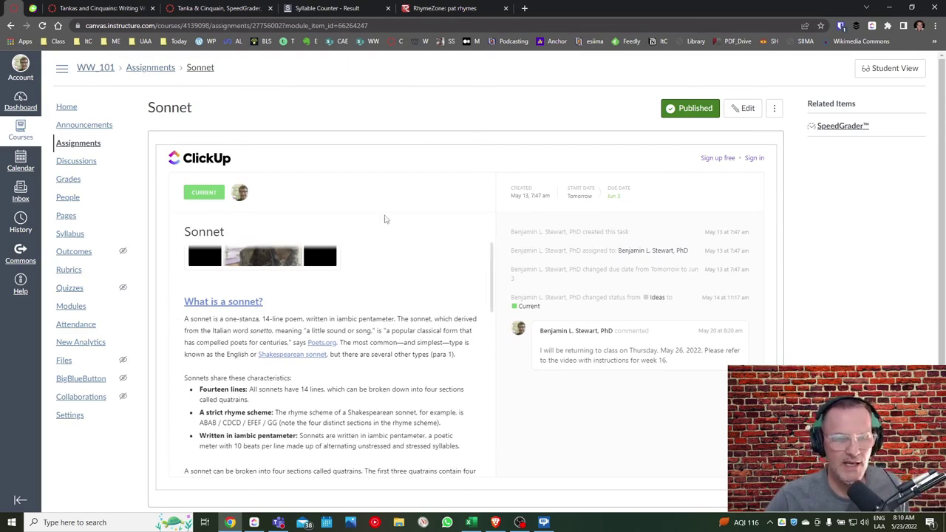
mouse_move(279, 522)
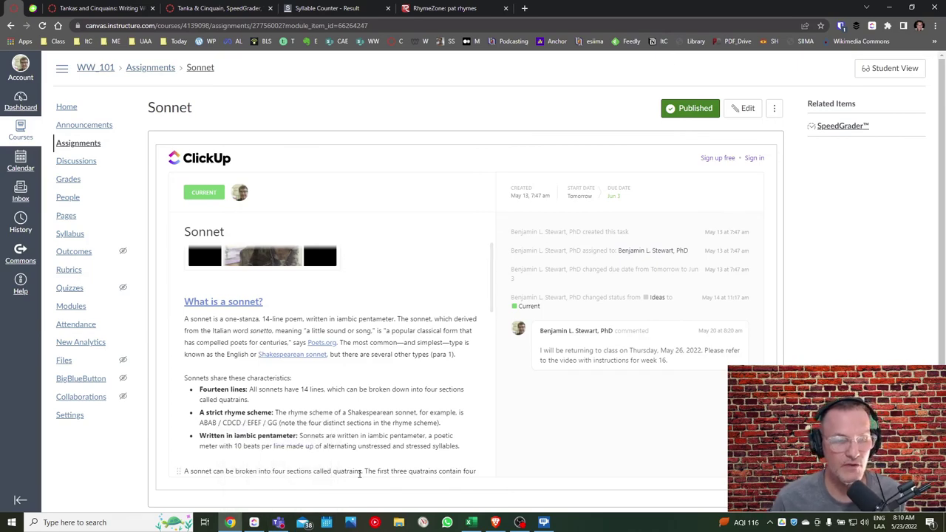
click(279, 523)
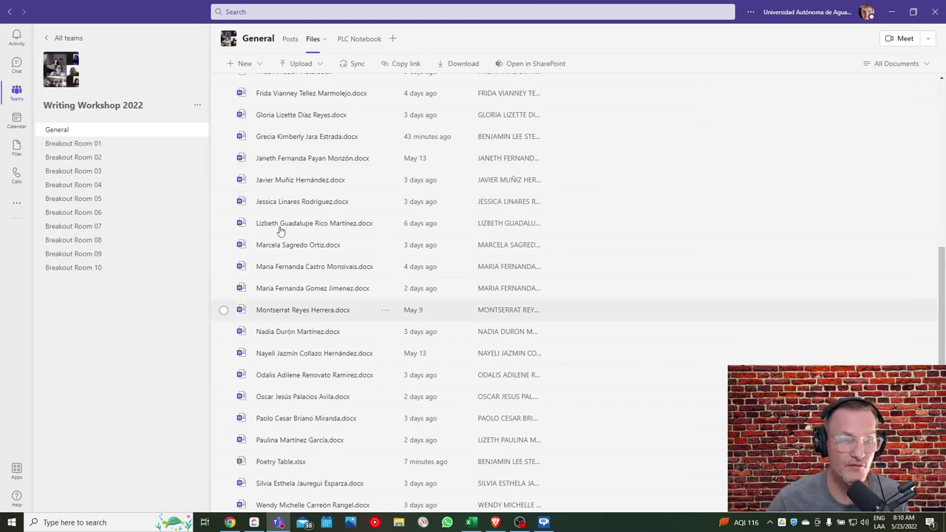
scroll(279, 230, up, 5)
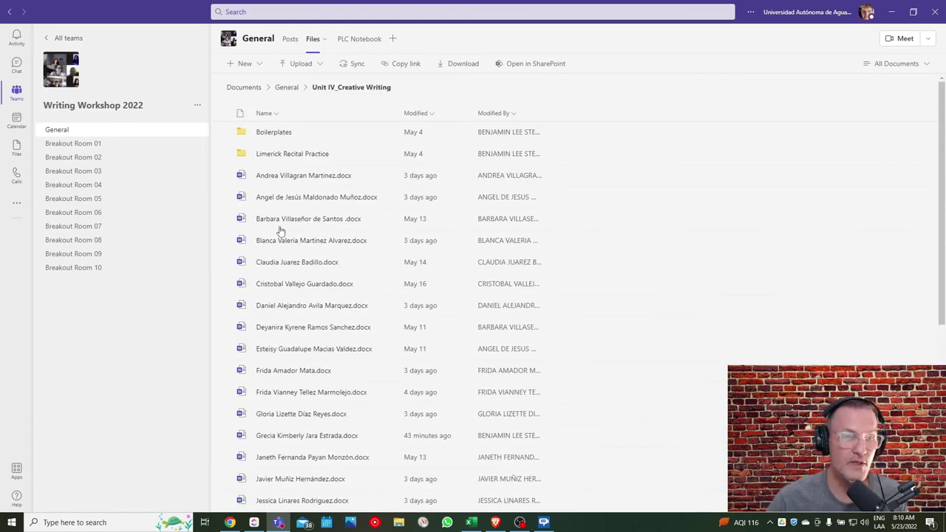